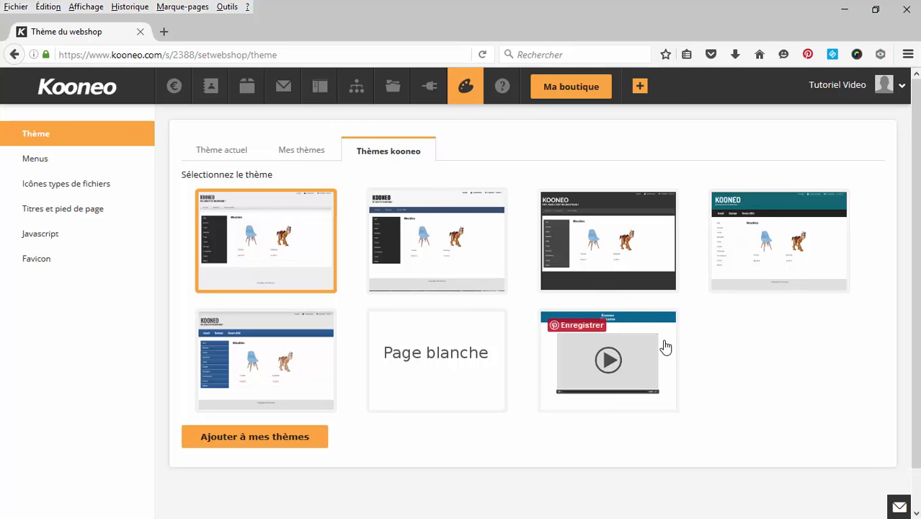
Select the video page layout among the Kooneo themes and open the saved BizPage 20/06/16 11:42 theme for editing.
{"action": "left_click", "coordinate": [631, 378]}
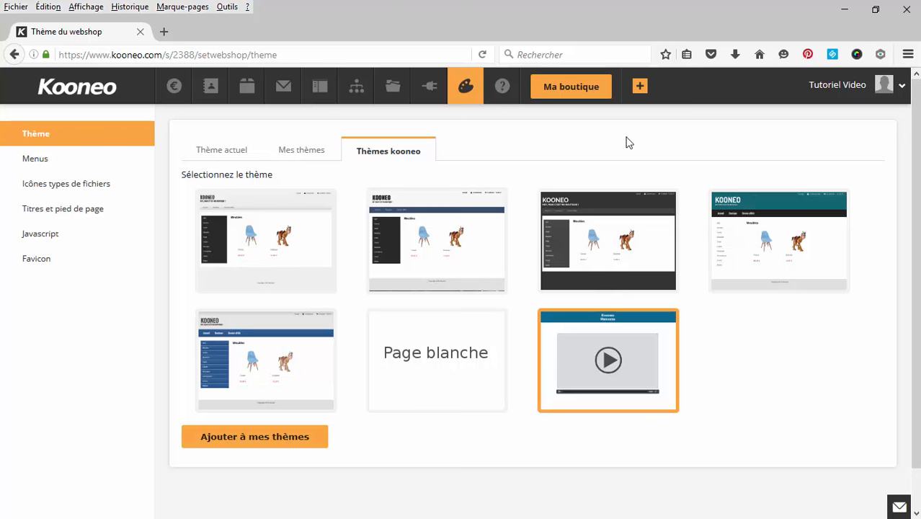
{"action": "left_click", "coordinate": [294, 150]}
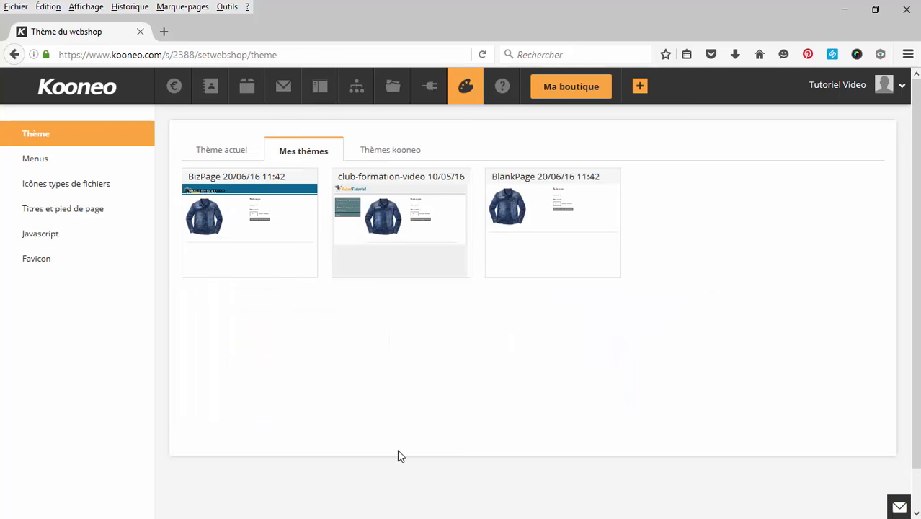
{"action": "mouse_move", "coordinate": [249, 204]}
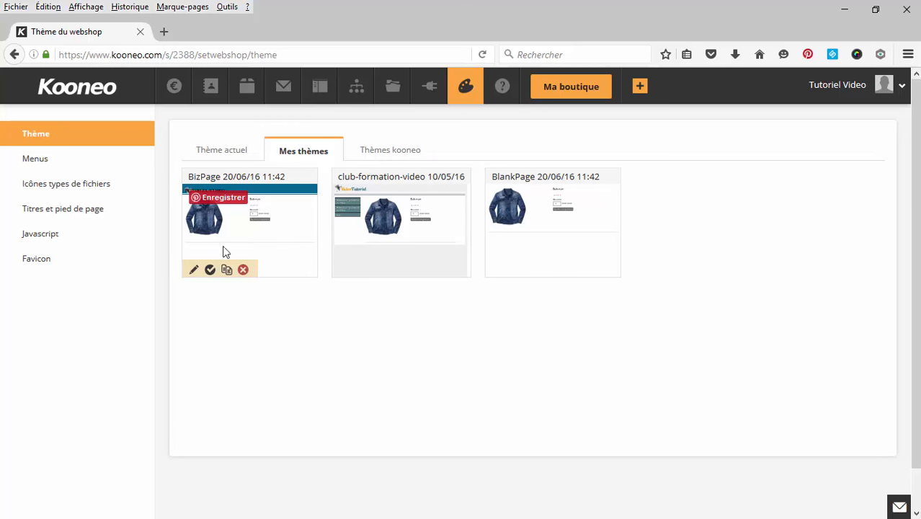
{"action": "left_click", "coordinate": [195, 271]}
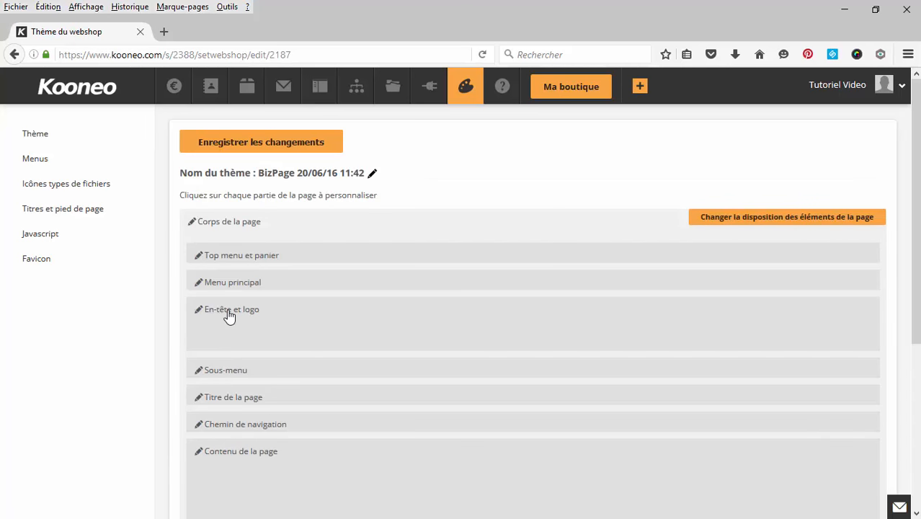
Review the theme's header and logo settings, including the logo image upload, alignment options and background start colour.
{"action": "left_click", "coordinate": [352, 333]}
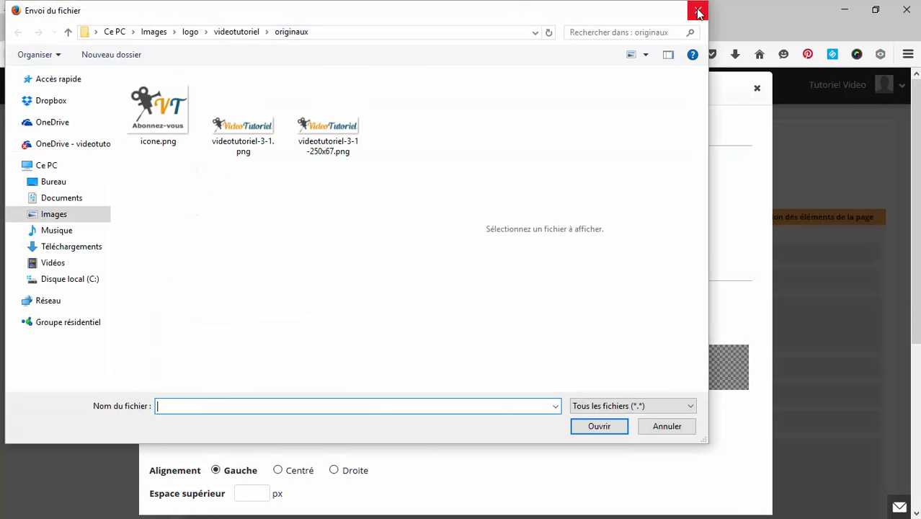
{"action": "left_click", "coordinate": [698, 10]}
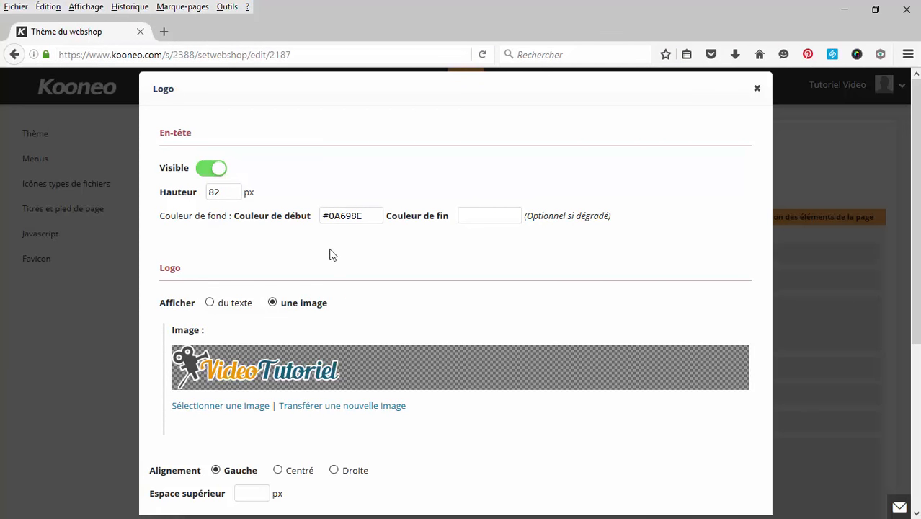
{"action": "scroll", "coordinate": [480, 401], "scroll_direction": "down", "scroll_amount": 3}
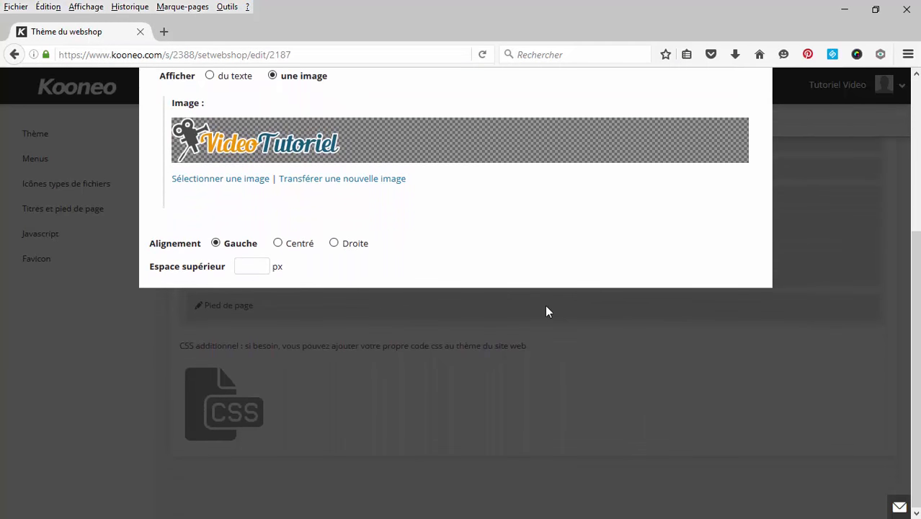
{"action": "scroll", "coordinate": [547, 310], "scroll_direction": "up", "scroll_amount": 2}
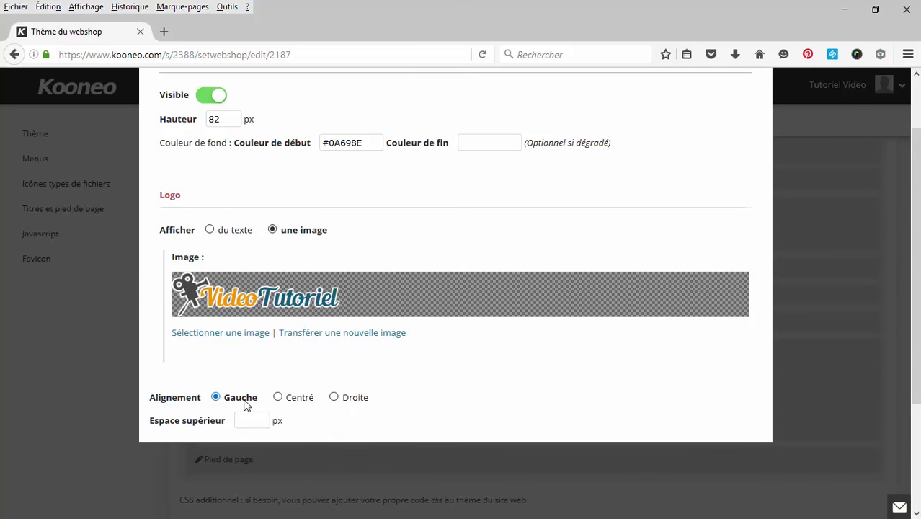
{"action": "left_click", "coordinate": [279, 397]}
{"action": "left_click", "coordinate": [216, 397]}
{"action": "left_click", "coordinate": [362, 141]}
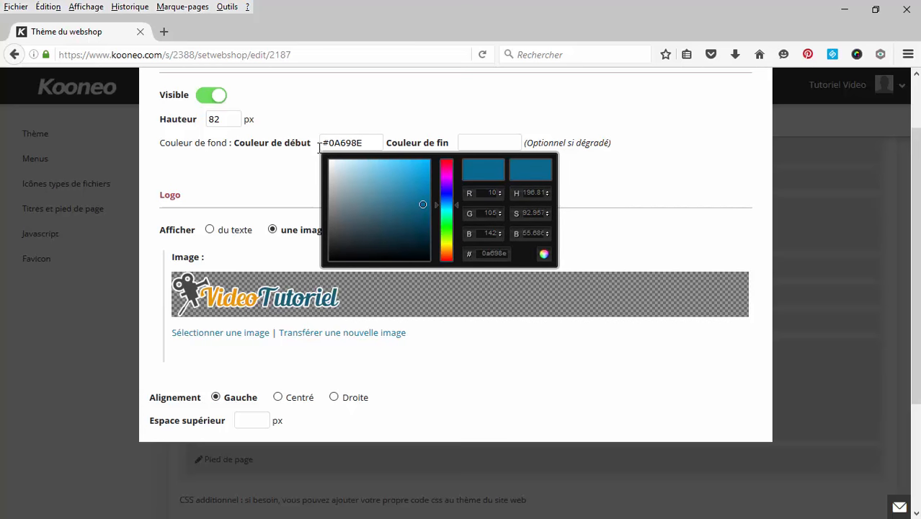
{"action": "left_click", "coordinate": [202, 190]}
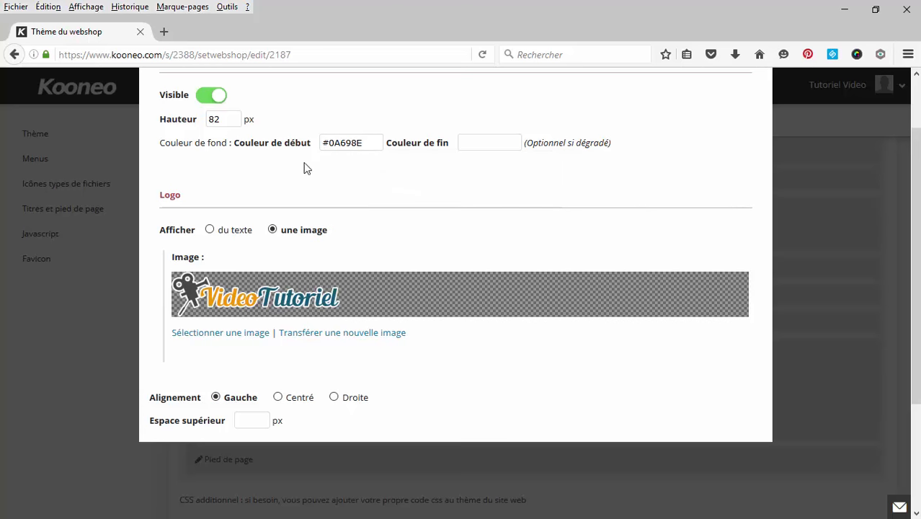
{"action": "scroll", "coordinate": [469, 484], "scroll_direction": "up", "scroll_amount": 2}
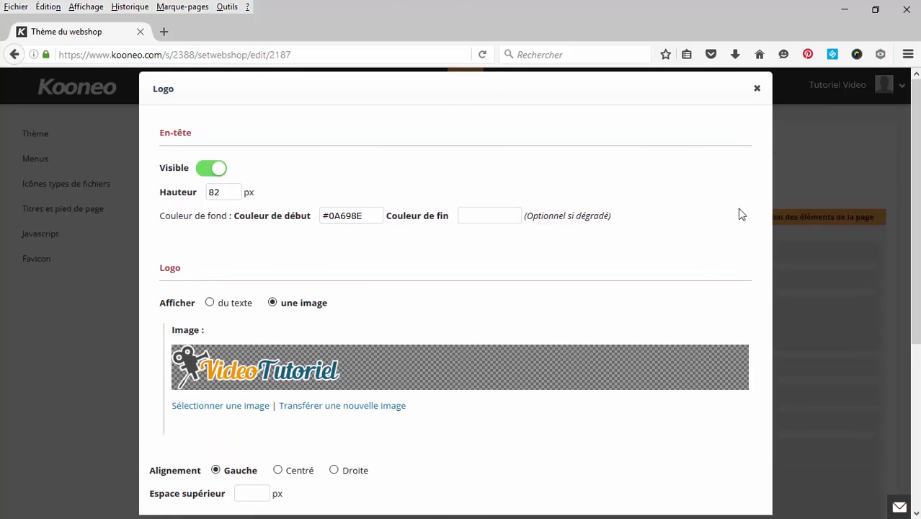
{"action": "left_click", "coordinate": [755, 90]}
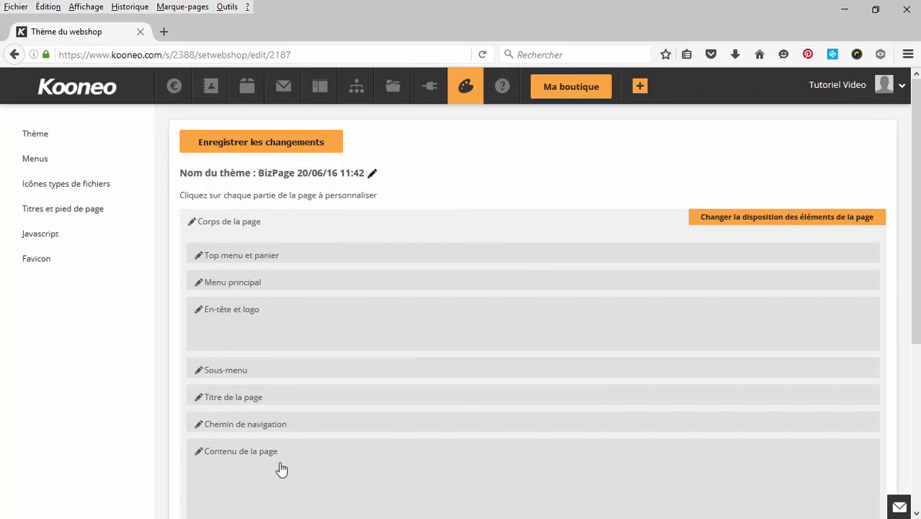
Examine the theme's footer settings and the additional CSS section.
{"action": "scroll", "coordinate": [328, 471], "scroll_direction": "down", "scroll_amount": 3}
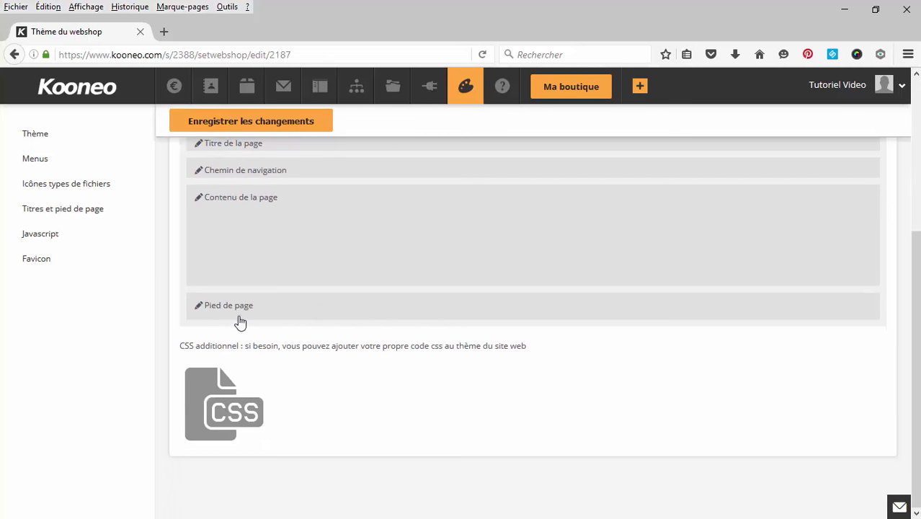
{"action": "left_click", "coordinate": [523, 311]}
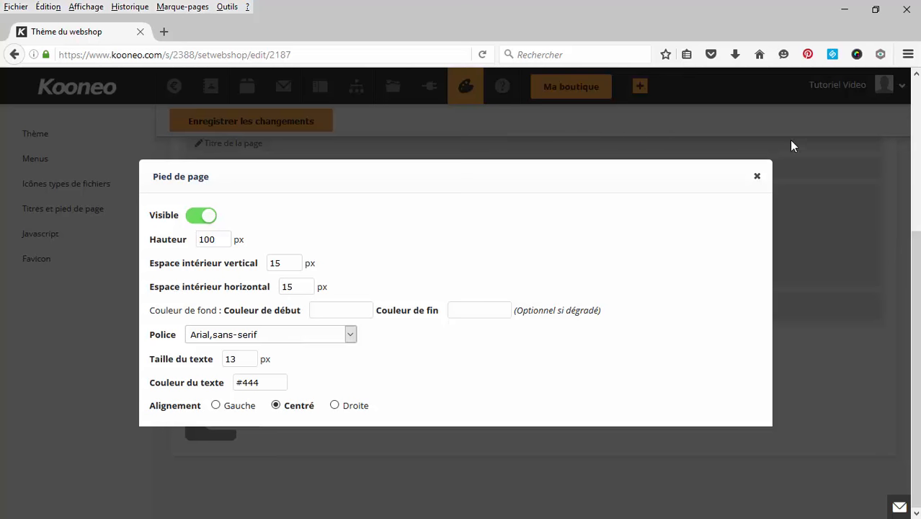
{"action": "left_click", "coordinate": [757, 177]}
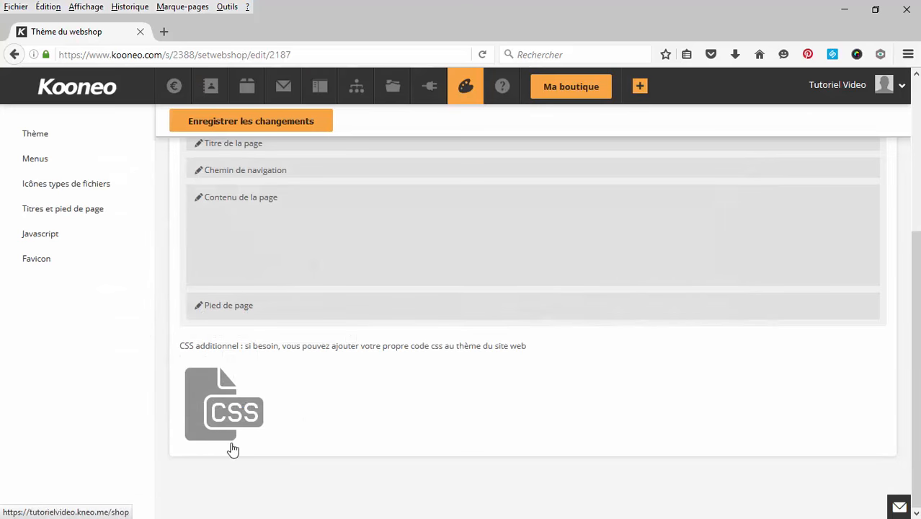
{"action": "scroll", "coordinate": [339, 474], "scroll_direction": "up", "scroll_amount": 4}
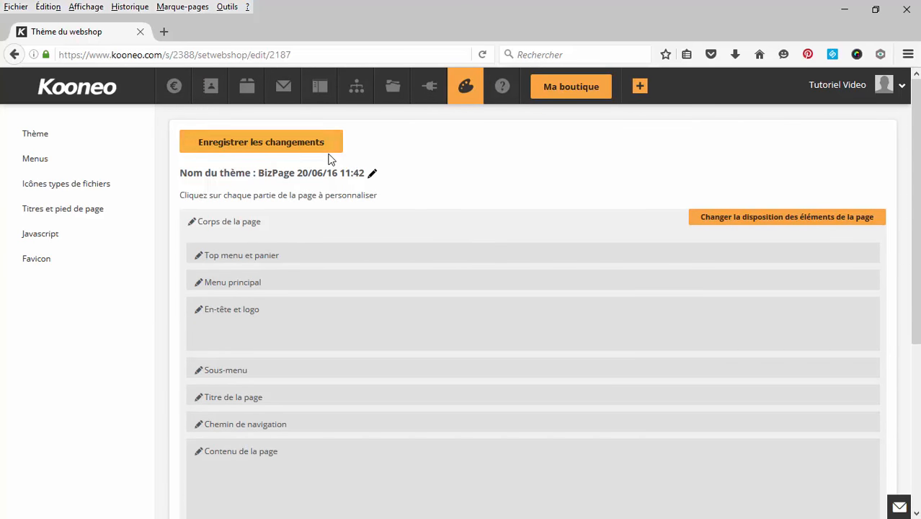
Create a new public web page with both its name and title set to "page test".
{"action": "left_click", "coordinate": [324, 88]}
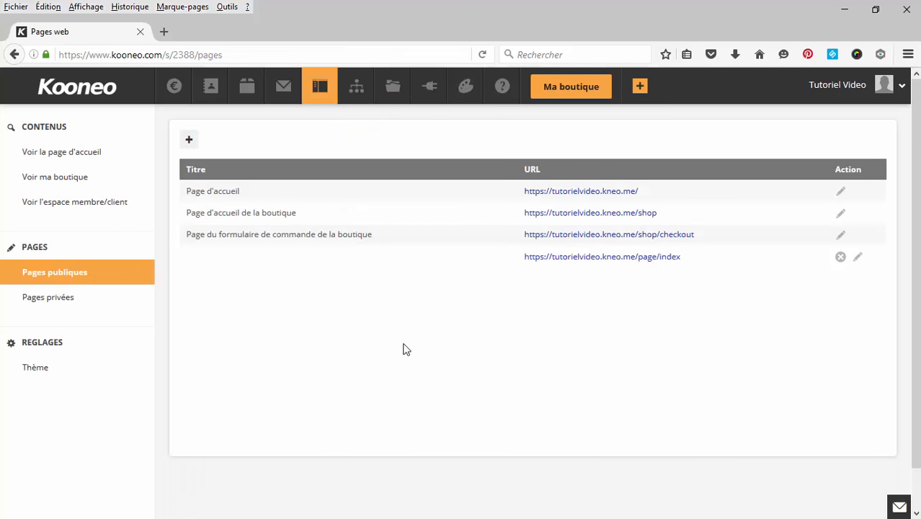
{"action": "left_click", "coordinate": [189, 139]}
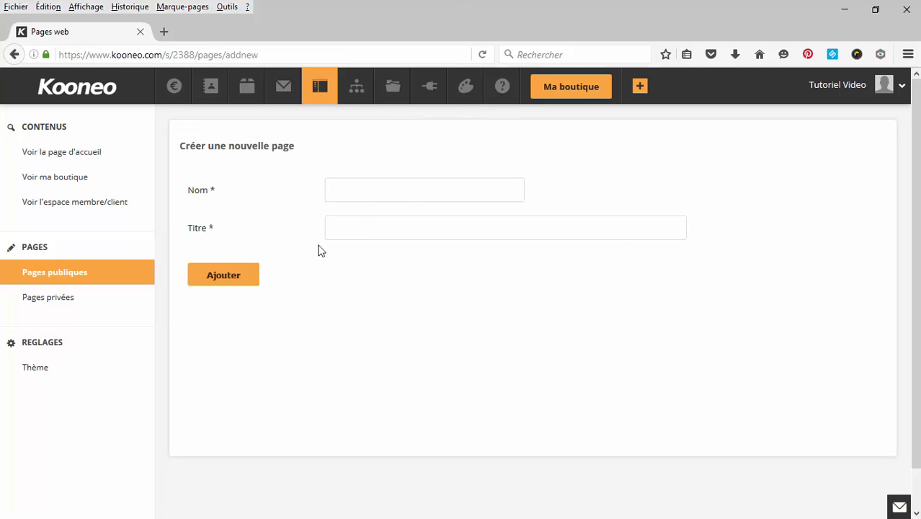
{"action": "left_click", "coordinate": [344, 190]}
{"action": "type", "text": "pa"}
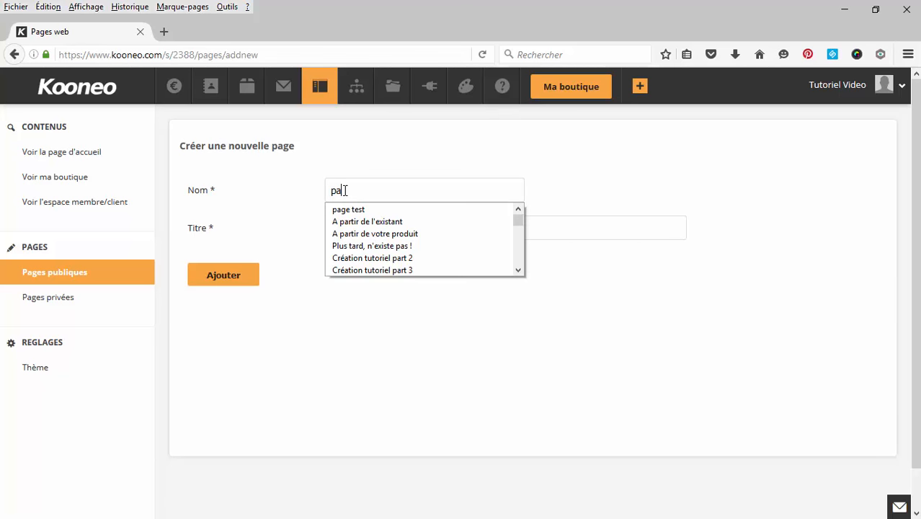
{"action": "left_click", "coordinate": [341, 209]}
{"action": "left_click", "coordinate": [359, 236]}
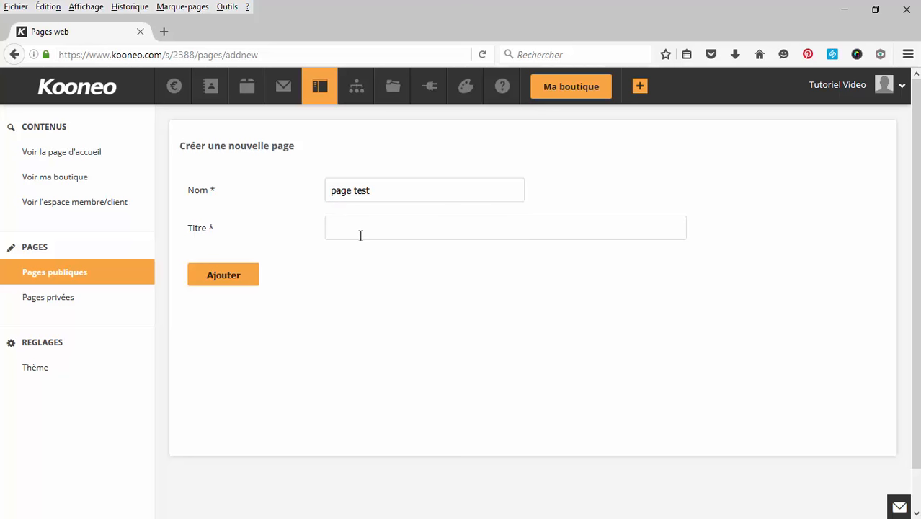
{"action": "type", "text": "pa"}
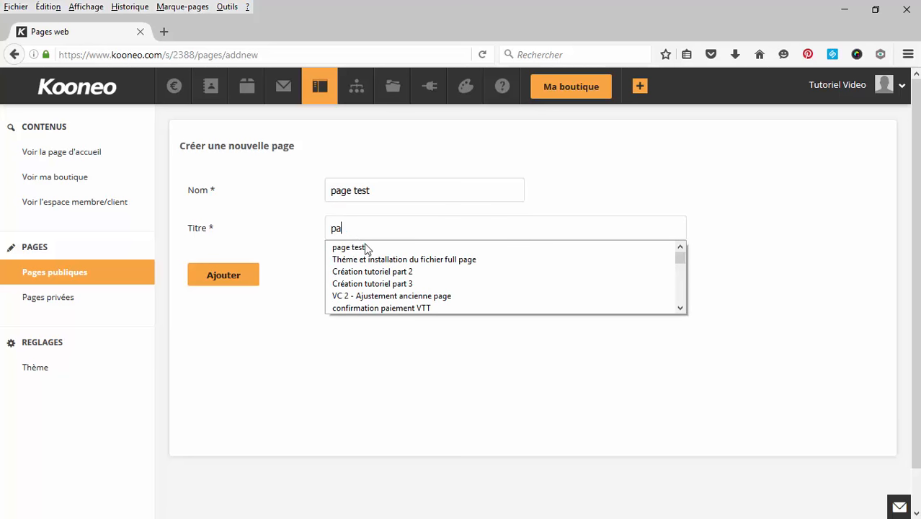
{"action": "left_click", "coordinate": [365, 247]}
{"action": "left_click", "coordinate": [246, 278]}
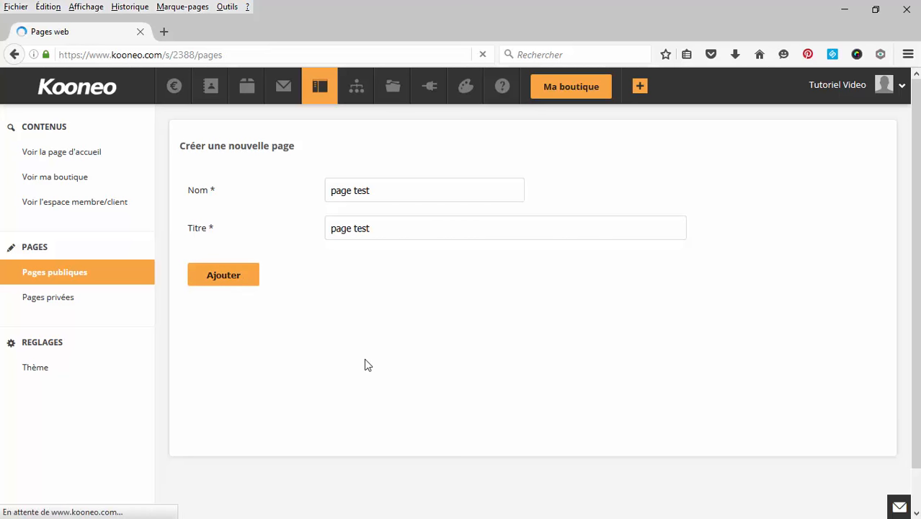
Assign the BizPage 20/06/16 11:42 theme to the new page in place of the site's default theme.
{"action": "left_click", "coordinate": [354, 313]}
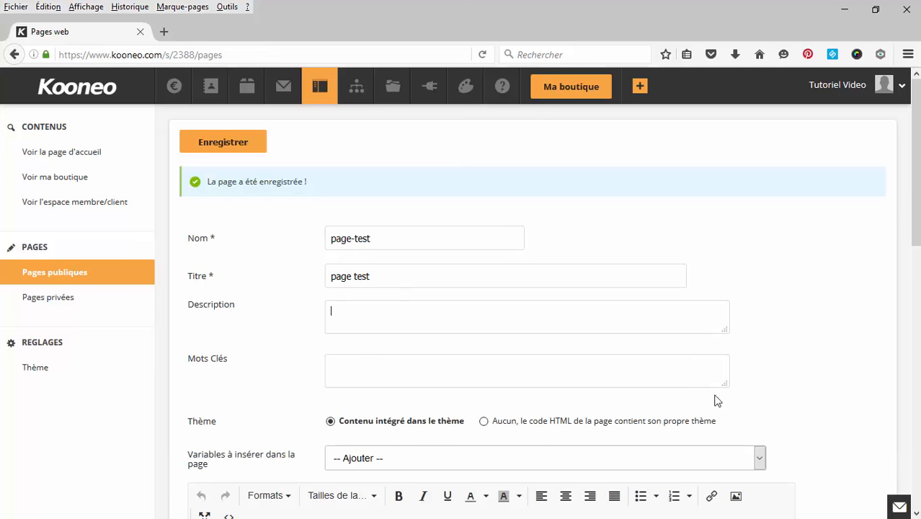
{"action": "left_click", "coordinate": [360, 360]}
{"action": "scroll", "coordinate": [788, 235], "scroll_direction": "down", "scroll_amount": 4}
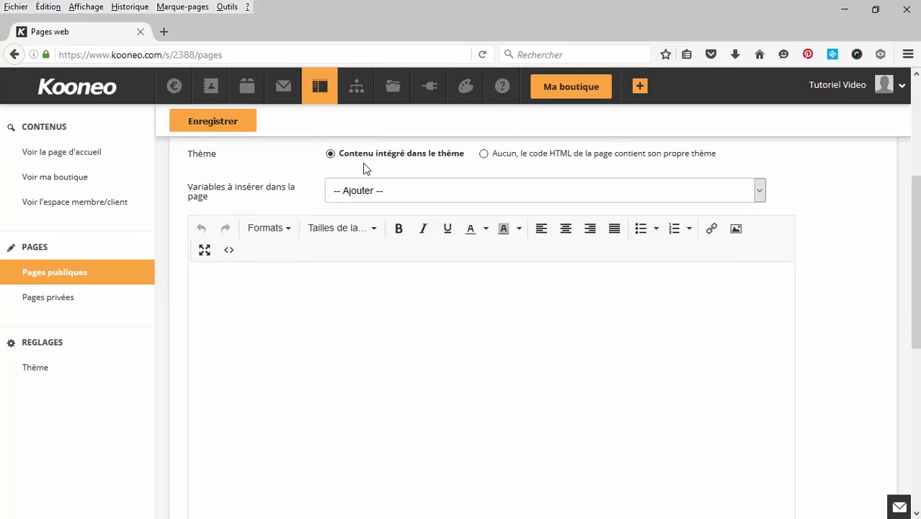
{"action": "scroll", "coordinate": [822, 381], "scroll_direction": "down", "scroll_amount": 5}
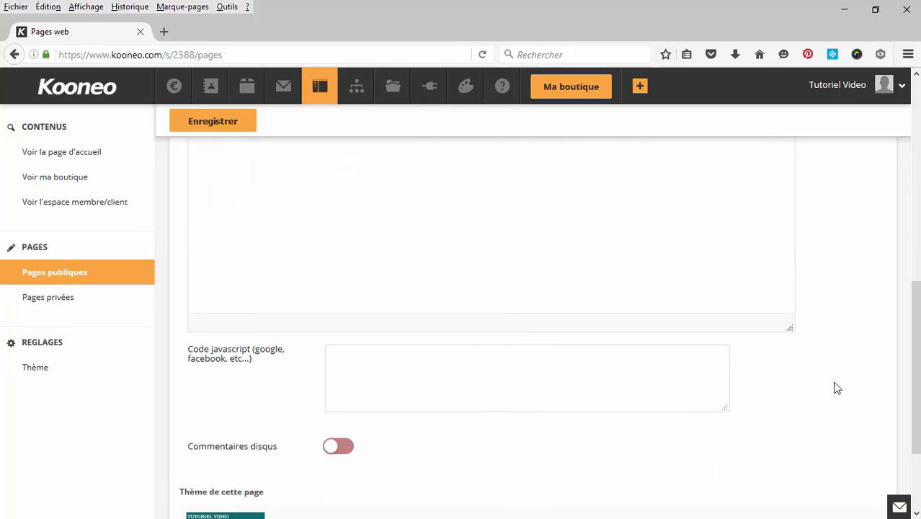
{"action": "scroll", "coordinate": [850, 391], "scroll_direction": "down", "scroll_amount": 1}
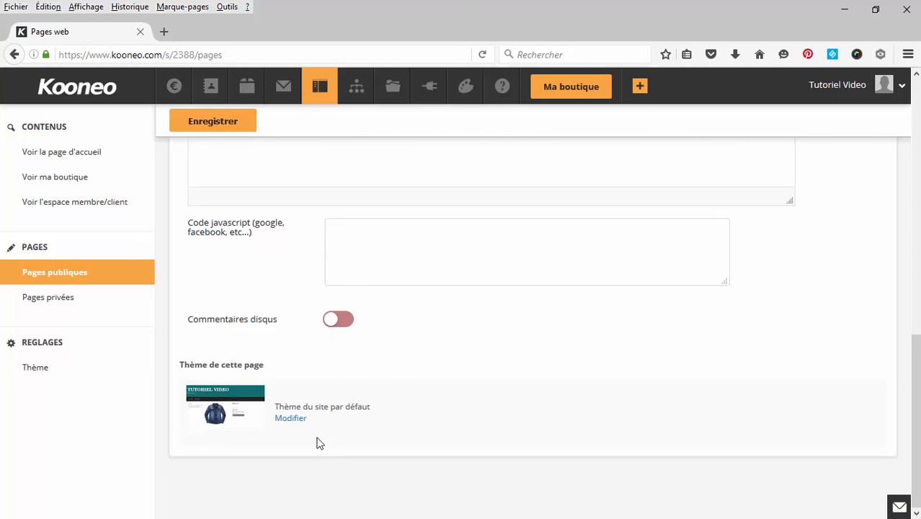
{"action": "left_click", "coordinate": [291, 418]}
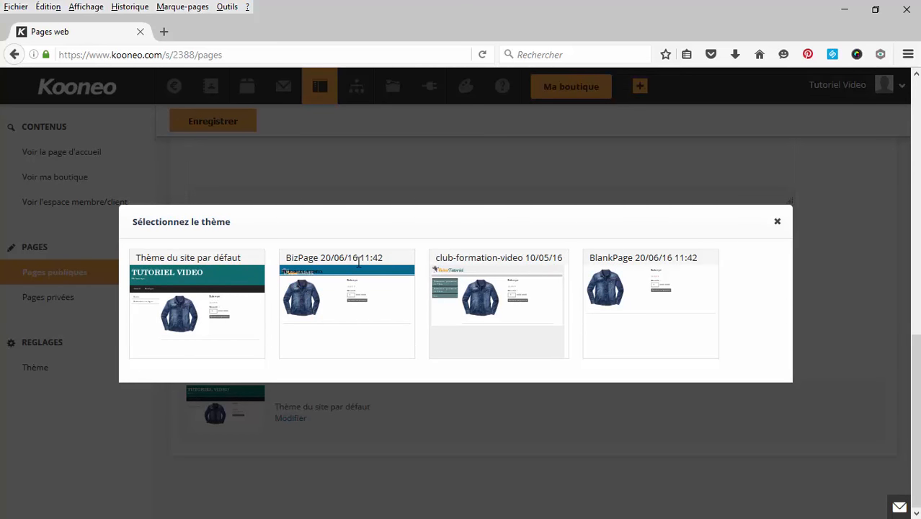
{"action": "left_click", "coordinate": [338, 326]}
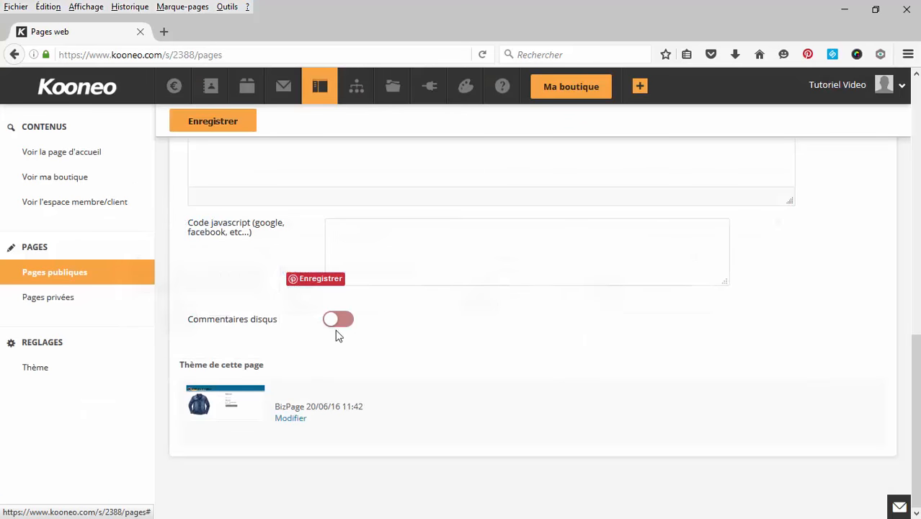
Enter the centred placeholder text "VIDEO" in the page content.
{"action": "scroll", "coordinate": [792, 396], "scroll_direction": "down", "scroll_amount": 2}
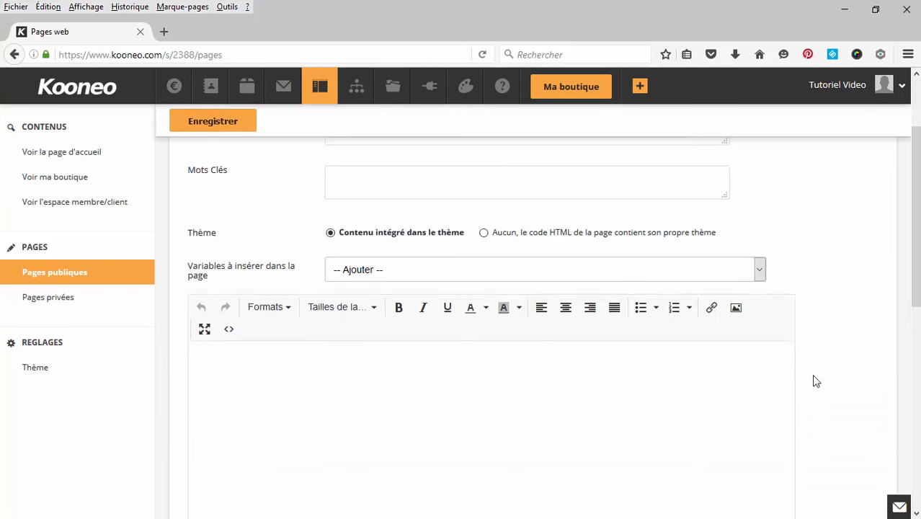
{"action": "scroll", "coordinate": [816, 381], "scroll_direction": "down", "scroll_amount": 2}
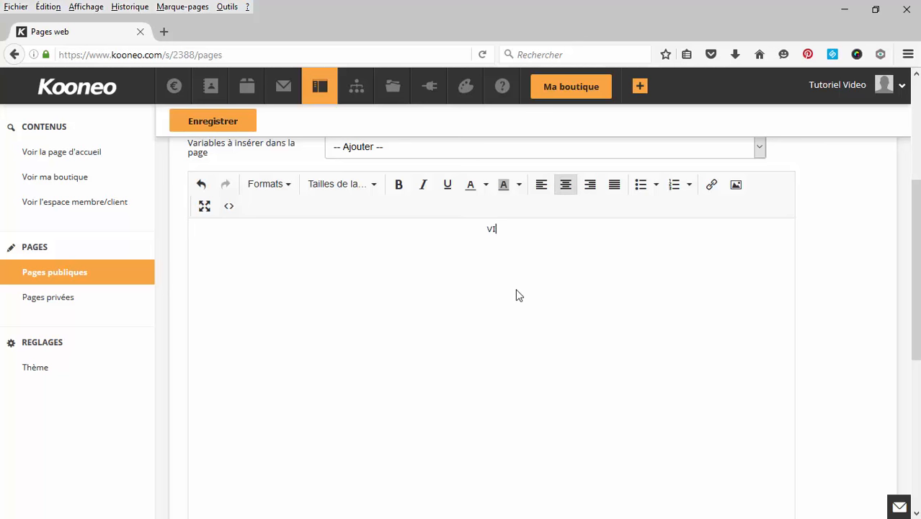
{"action": "type", "text": "DEO"}
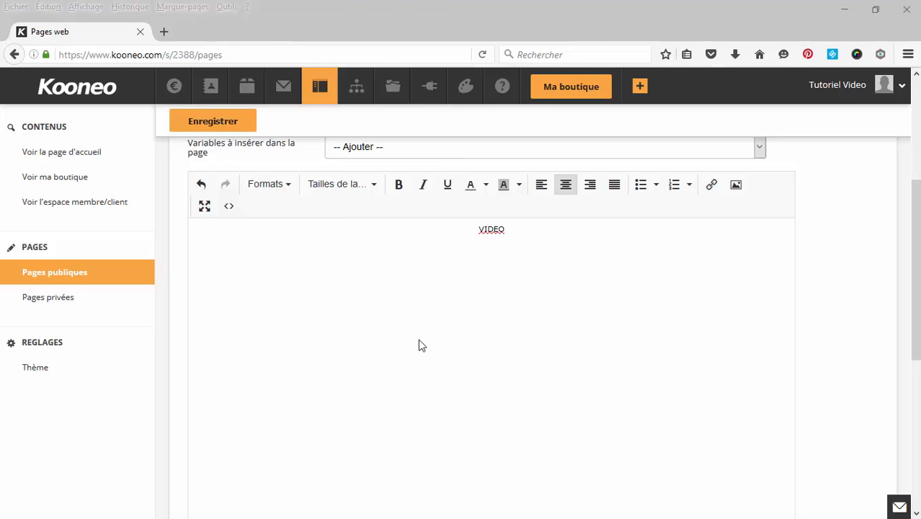
{"action": "scroll", "coordinate": [655, 383], "scroll_direction": "up", "scroll_amount": 2}
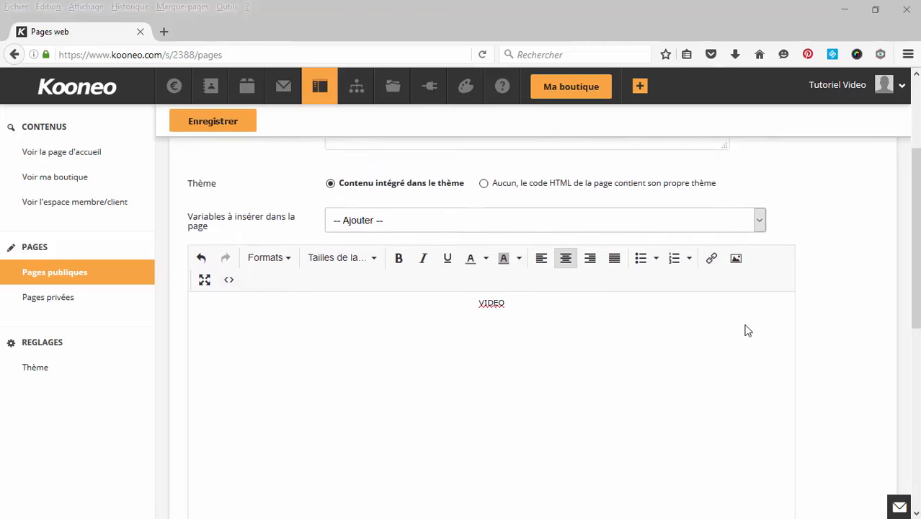
{"action": "left_click", "coordinate": [229, 284]}
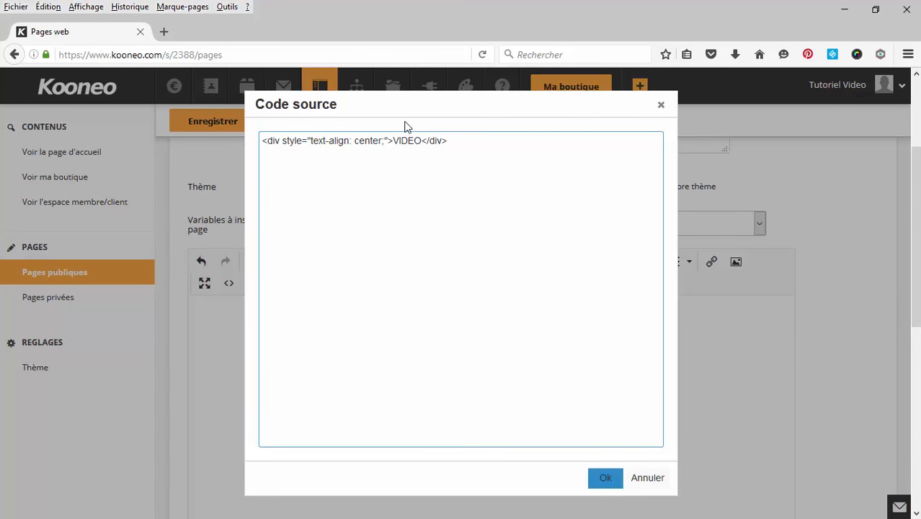
{"action": "left_click_drag", "start_coordinate": [419, 141], "coordinate": [392, 141]}
{"action": "type", "text": "<iframe width=\"853\" height=\"480\" src=\"https://www.youtube.com/embed/xQXjZ8wPed8?rel=0\" frameborder=\"0\" allowfullscreen></iframe>"}
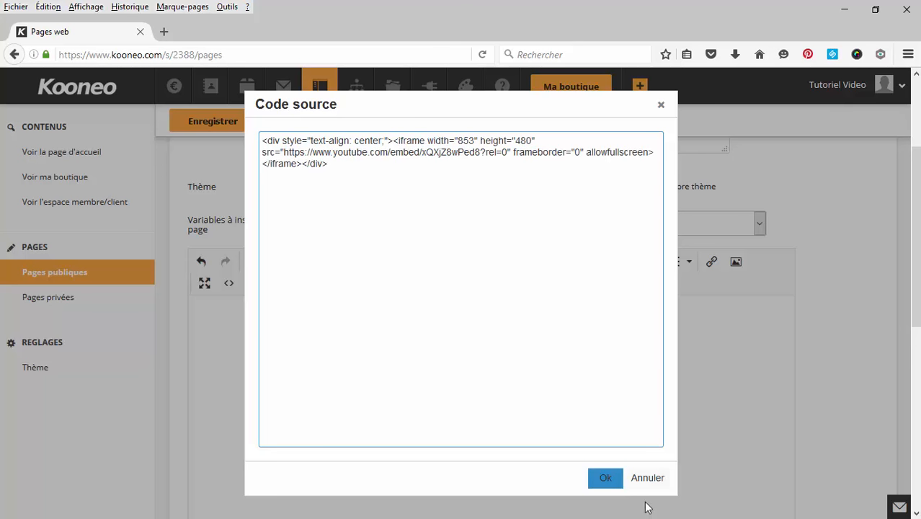
{"action": "left_click", "coordinate": [611, 479]}
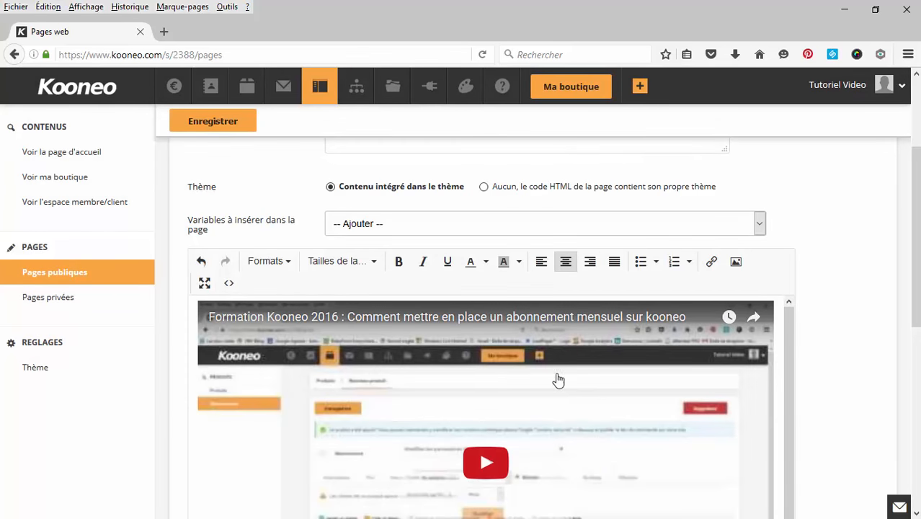
Add the placeholder text "CODE" two lines below the embedded video in the page content.
{"action": "scroll", "coordinate": [827, 434], "scroll_direction": "down", "scroll_amount": 3}
{"action": "scroll", "coordinate": [781, 426], "scroll_direction": "down", "scroll_amount": 2}
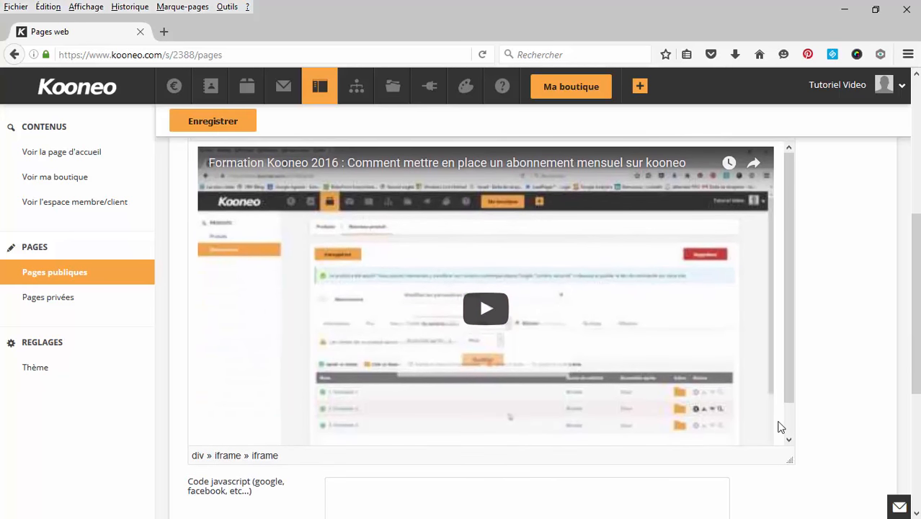
{"action": "scroll", "coordinate": [790, 426], "scroll_direction": "down", "scroll_amount": 2}
{"action": "scroll", "coordinate": [792, 410], "scroll_direction": "down", "scroll_amount": 4}
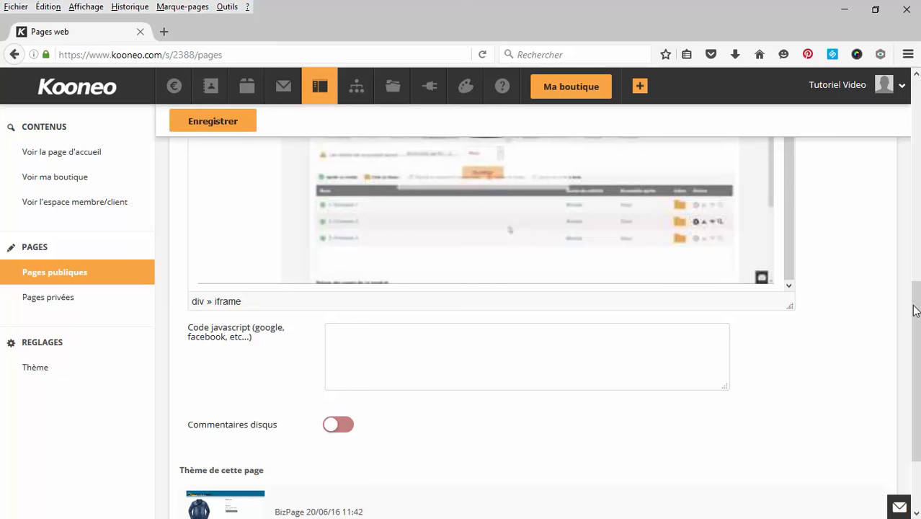
{"action": "key", "text": "Return"}
{"action": "key", "text": "Return"}
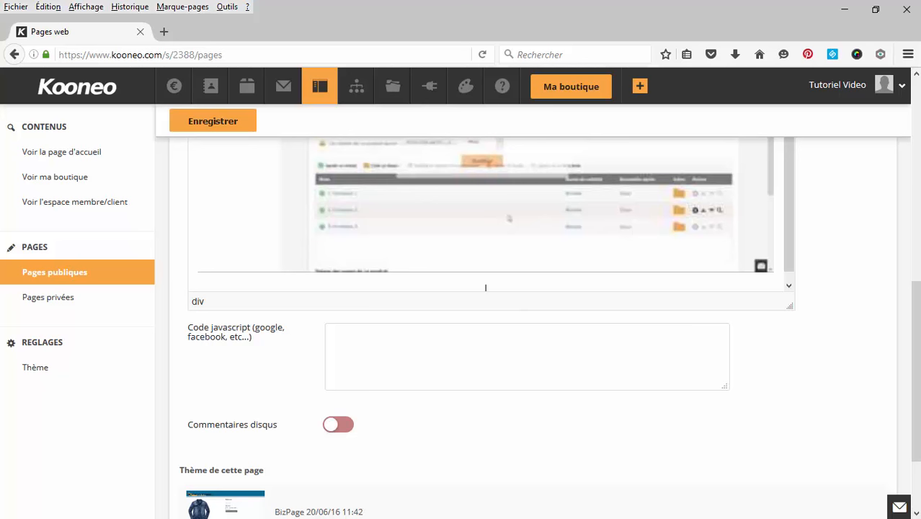
{"action": "type", "text": "CODE"}
Replace CODE in the page's source code with an opening {!delayedcontent delay="300s"!} tag and a closing {!/delayedcontent!} tag.
{"action": "scroll", "coordinate": [814, 401], "scroll_direction": "up", "scroll_amount": 5}
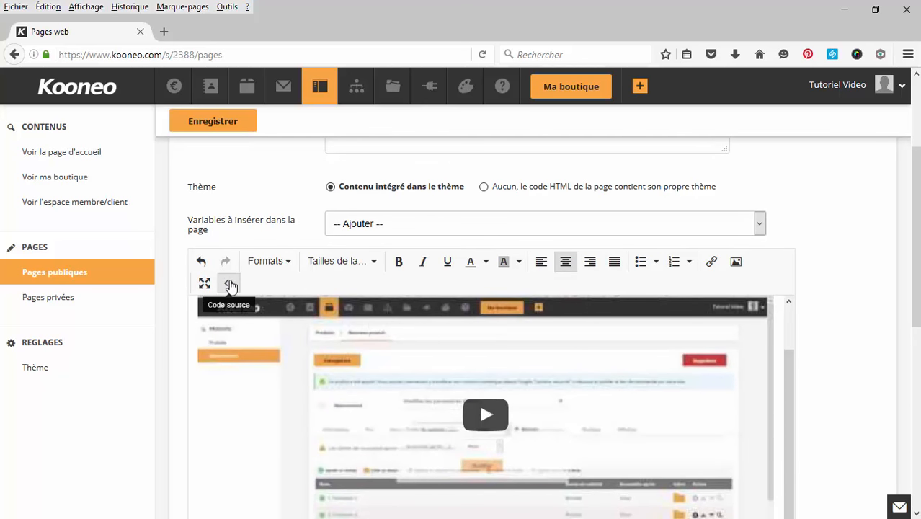
{"action": "left_click", "coordinate": [229, 284]}
{"action": "left_click_drag", "start_coordinate": [521, 164], "coordinate": [495, 164]}
{"action": "type", "text": "{!delayedcontent delay=\"300s\"!} {!/delayedcontent!}"}
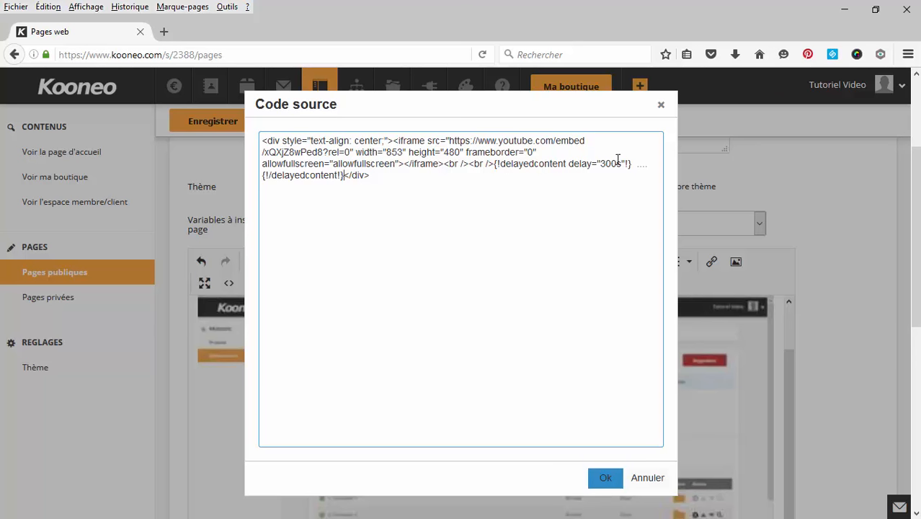
Replace the dots between the delayedcontent tags with "code pour le lien", without surrounding spaces, and apply the source code.
{"action": "left_click_drag", "start_coordinate": [618, 161], "coordinate": [609, 160]}
{"action": "left_click_drag", "start_coordinate": [656, 163], "coordinate": [631, 165]}
{"action": "type", "text": "code pour lelin"}
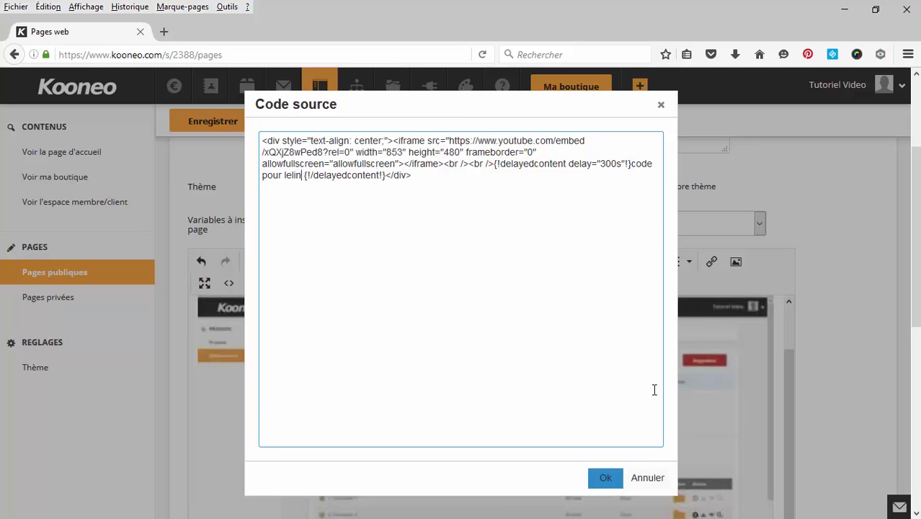
{"action": "type", "text": "e"}
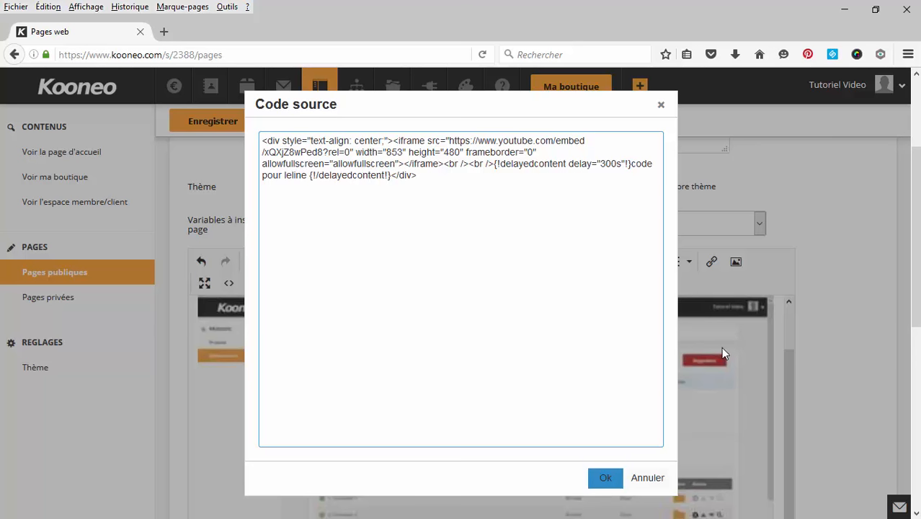
{"action": "key", "text": "BackSpace"}
{"action": "key", "text": "BackSpace"}
{"action": "key", "text": "BackSpace"}
{"action": "key", "text": "BackSpace"}
{"action": "type", "text": "lien"}
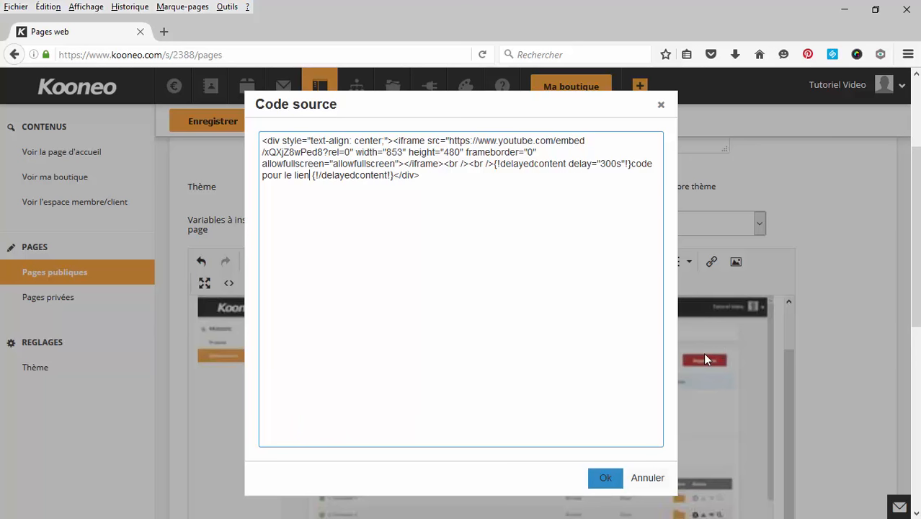
{"action": "key", "text": "Delete"}
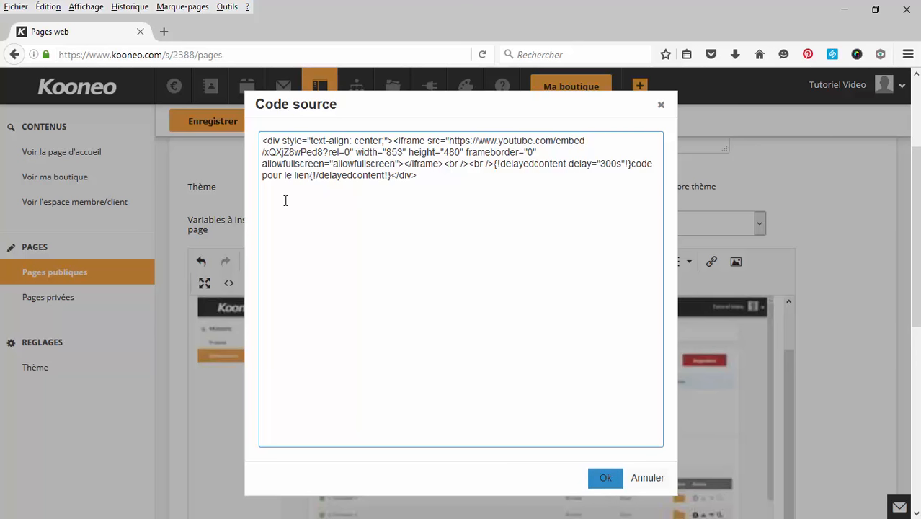
{"action": "left_click", "coordinate": [610, 478]}
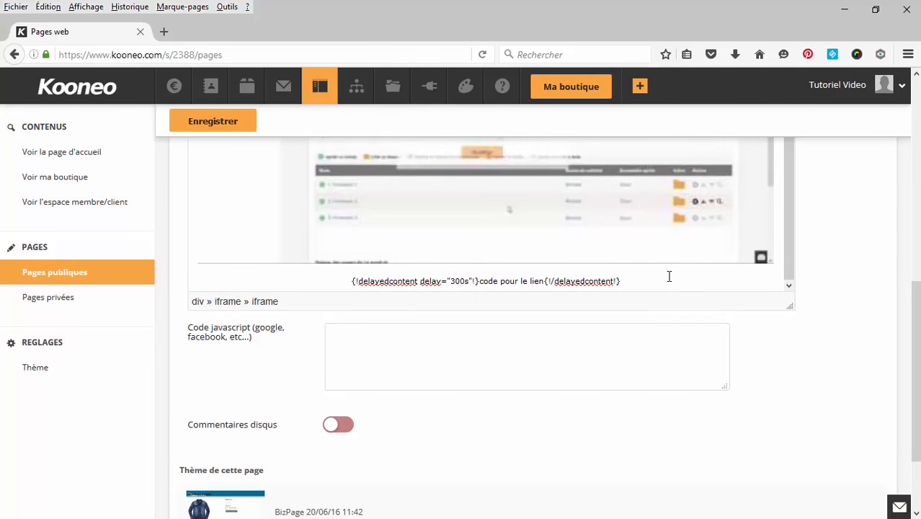
Insert an extra blank line between the video and the delayed content line, and save the page.
{"action": "left_click", "coordinate": [353, 281]}
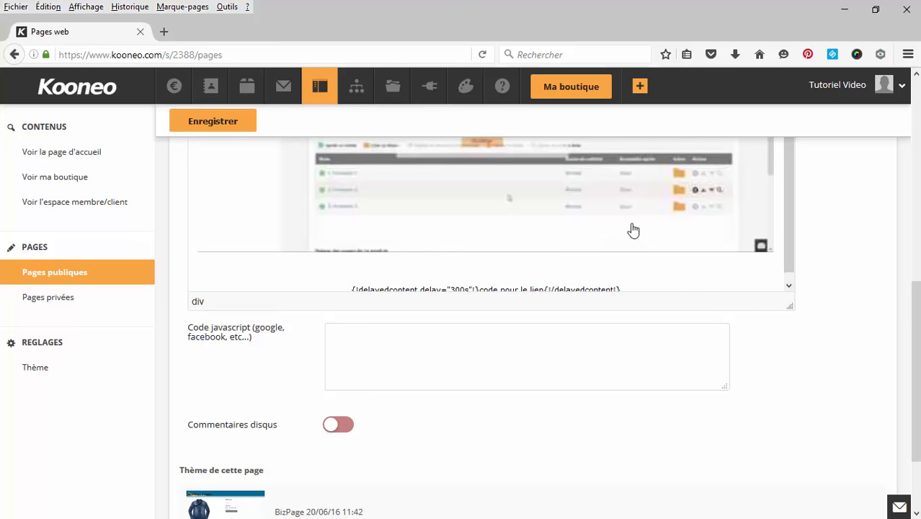
{"action": "scroll", "coordinate": [713, 339], "scroll_direction": "down", "scroll_amount": 2}
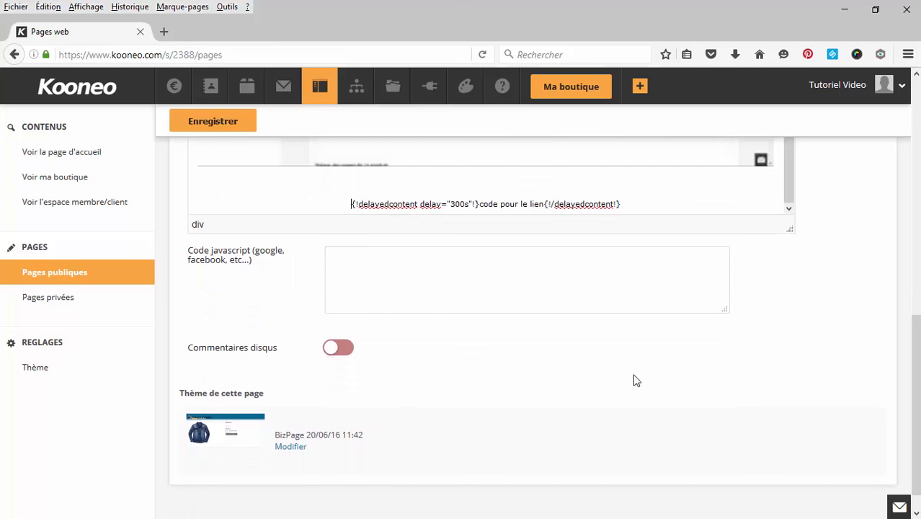
{"action": "left_click", "coordinate": [444, 276]}
{"action": "scroll", "coordinate": [764, 411], "scroll_direction": "up", "scroll_amount": 10}
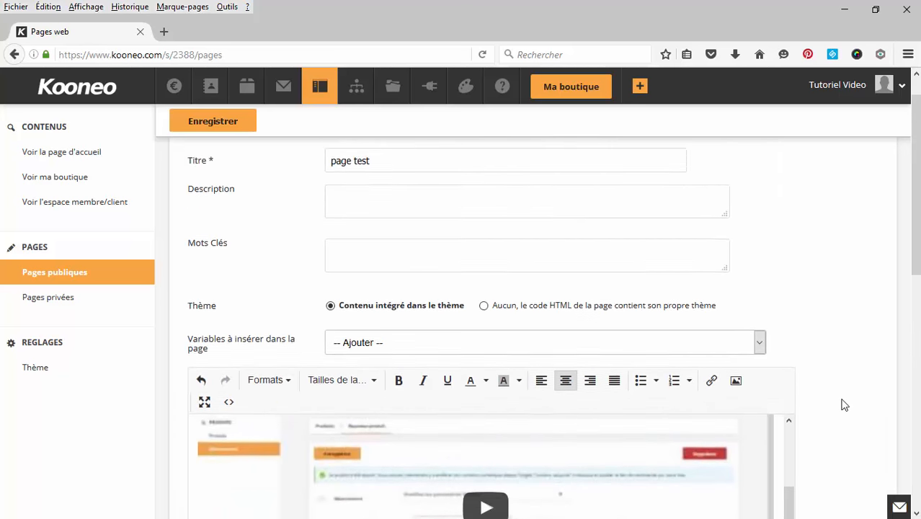
{"action": "left_click", "coordinate": [242, 147]}
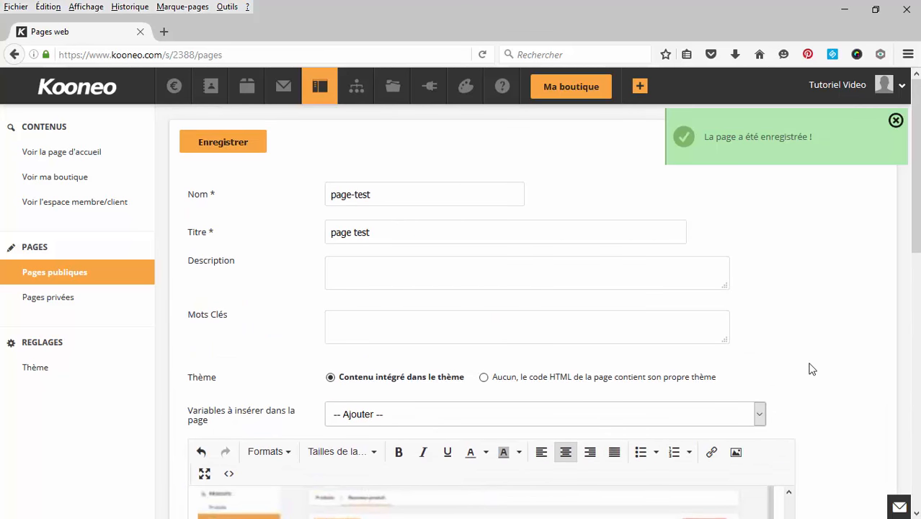
Set the delay in the delayedcontent tag to 15s and save the page again.
{"action": "scroll", "coordinate": [845, 334], "scroll_direction": "down", "scroll_amount": 2}
{"action": "scroll", "coordinate": [845, 335], "scroll_direction": "down", "scroll_amount": 8}
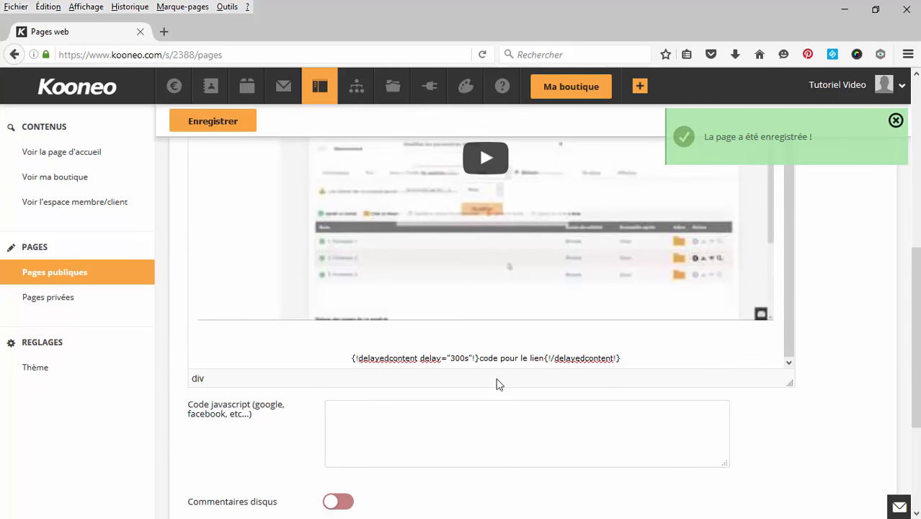
{"action": "left_click_drag", "start_coordinate": [466, 358], "coordinate": [449, 358]}
{"action": "type", "text": "15"}
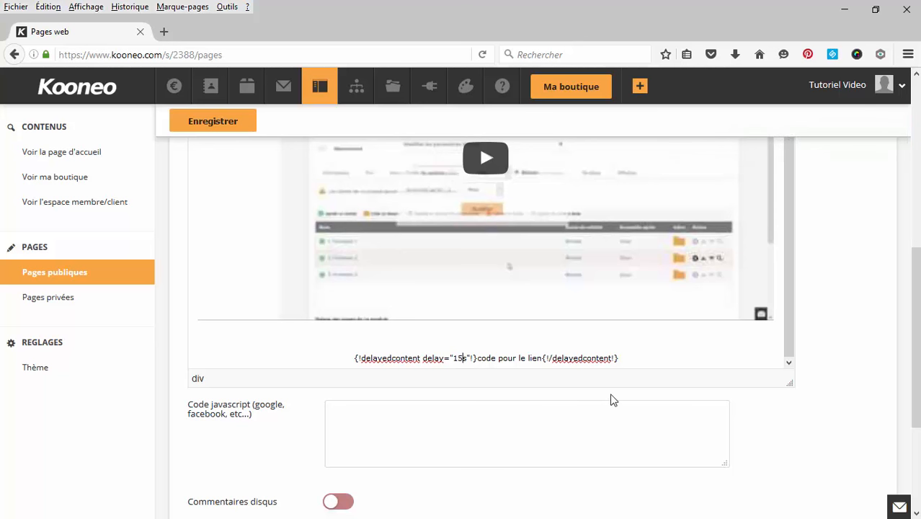
{"action": "left_click", "coordinate": [216, 123]}
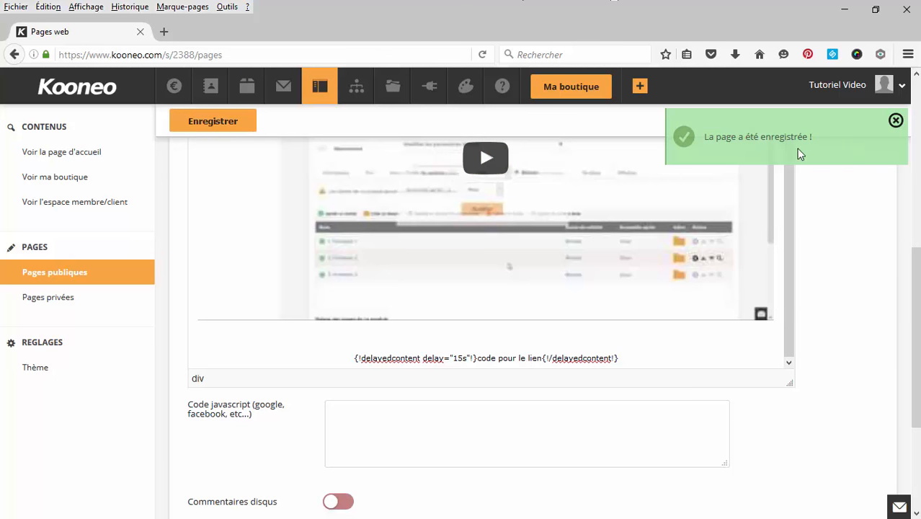
Open the published "page test" from the public pages list and check whether the delayed text appears below the video after 15 seconds.
{"action": "left_click", "coordinate": [319, 88]}
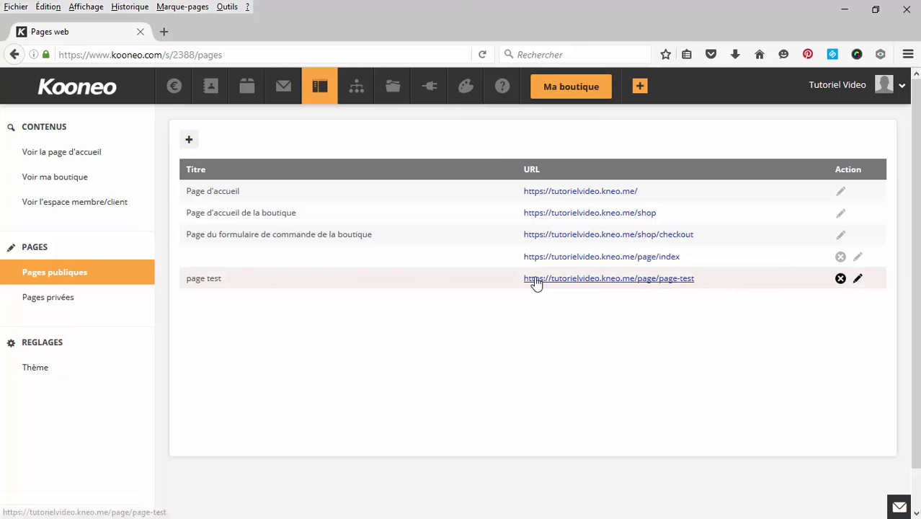
{"action": "left_click", "coordinate": [630, 279]}
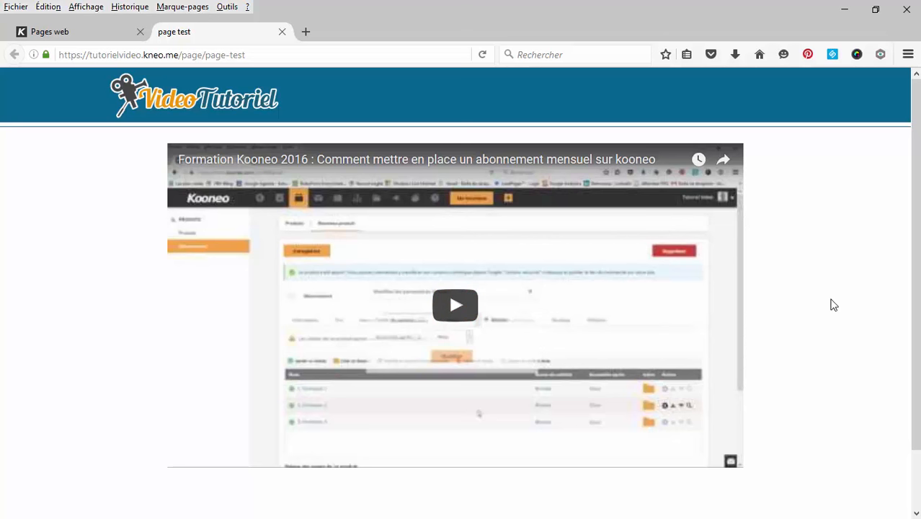
{"action": "scroll", "coordinate": [849, 298], "scroll_direction": "down", "scroll_amount": 2}
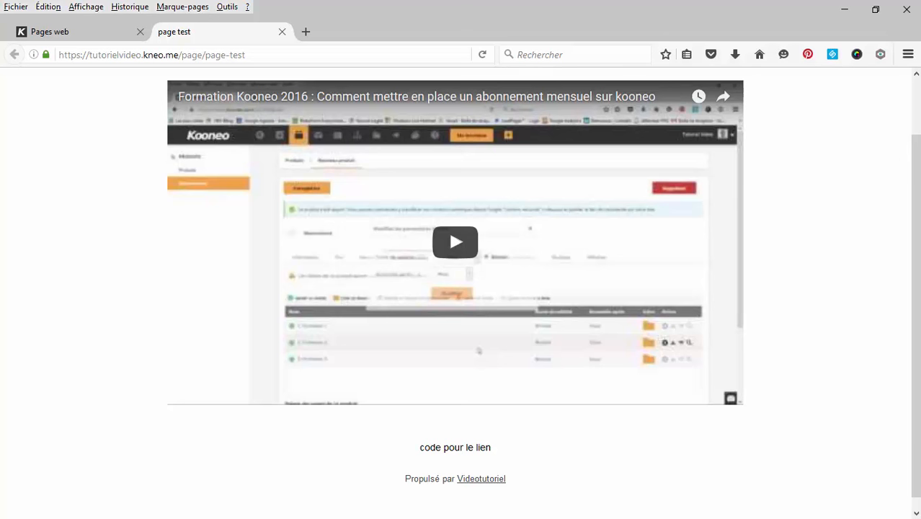
{"action": "scroll", "coordinate": [851, 255], "scroll_direction": "up", "scroll_amount": 2}
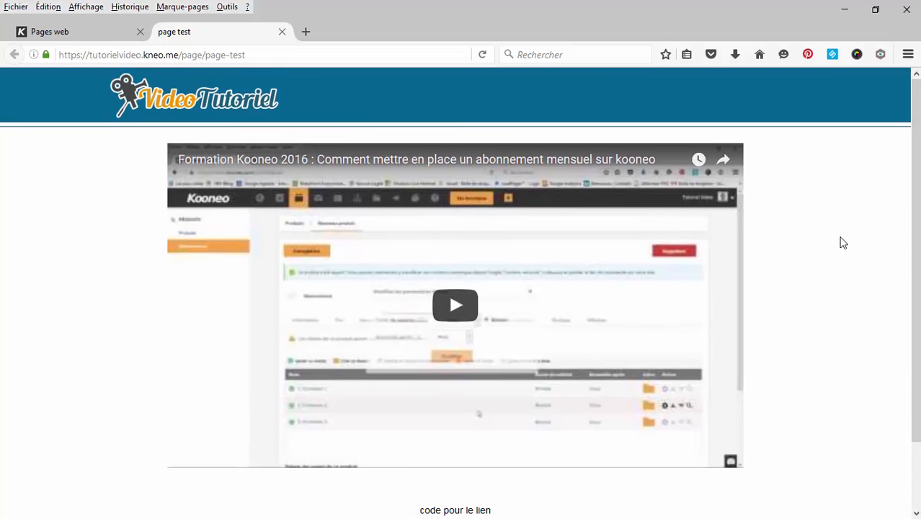